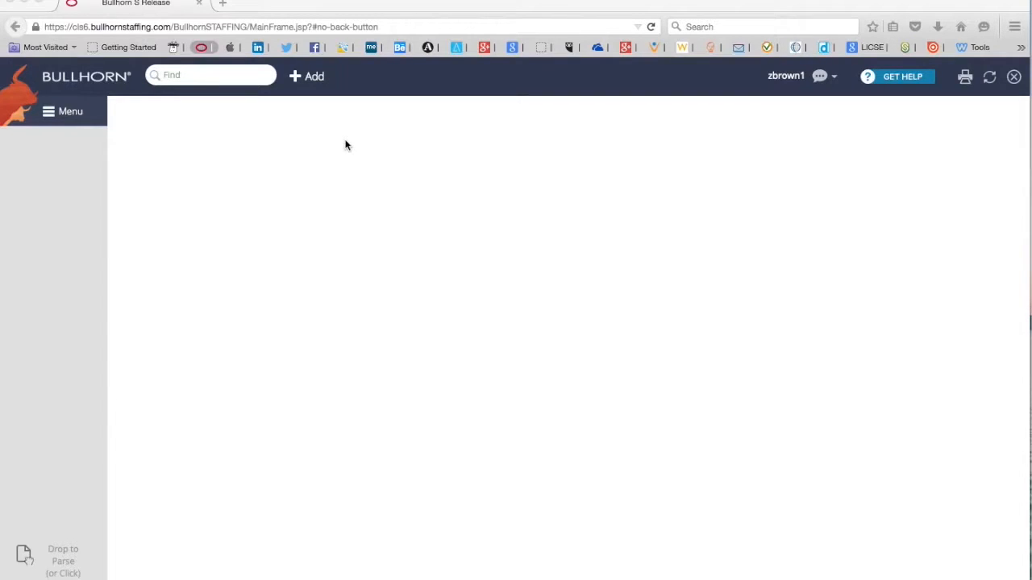
- Find the candidate Taylor Swift by searching for "tay swi" and open the candidate record
{"action": "left_click", "coordinate": [231, 79]}
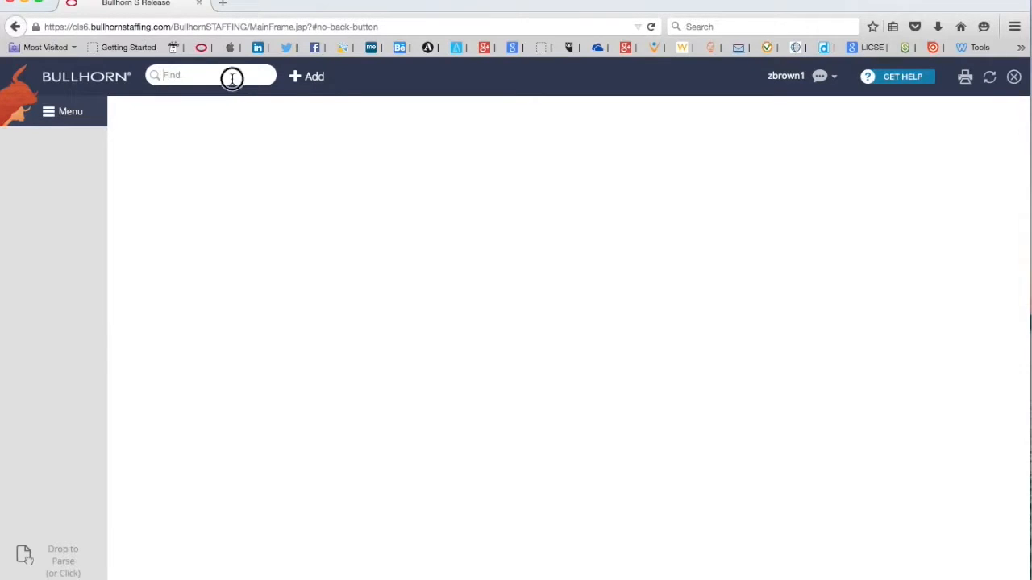
{"action": "type", "text": "t"}
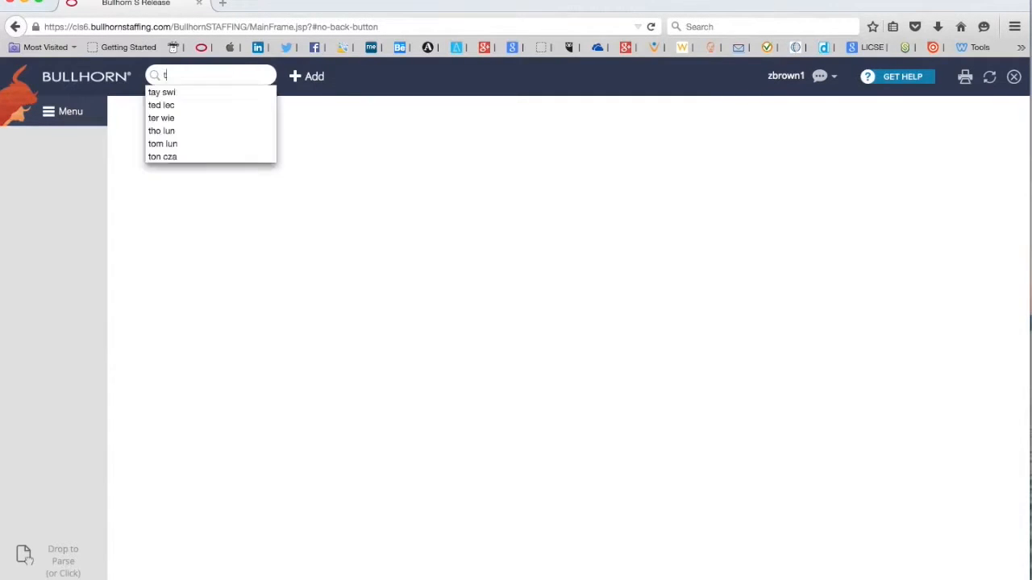
{"action": "type", "text": "ay sw"}
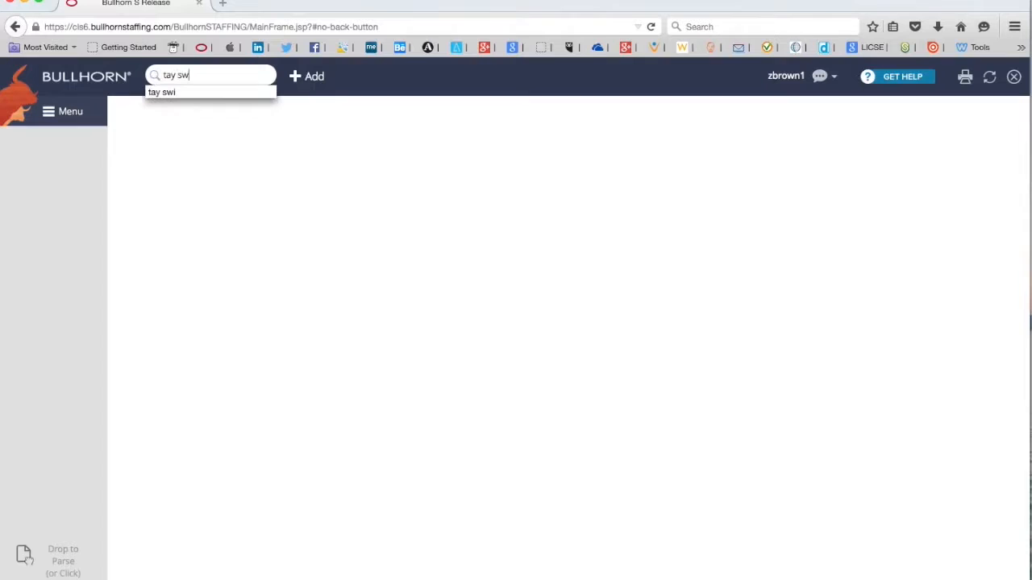
{"action": "type", "text": "i"}
{"action": "key", "text": "Return"}
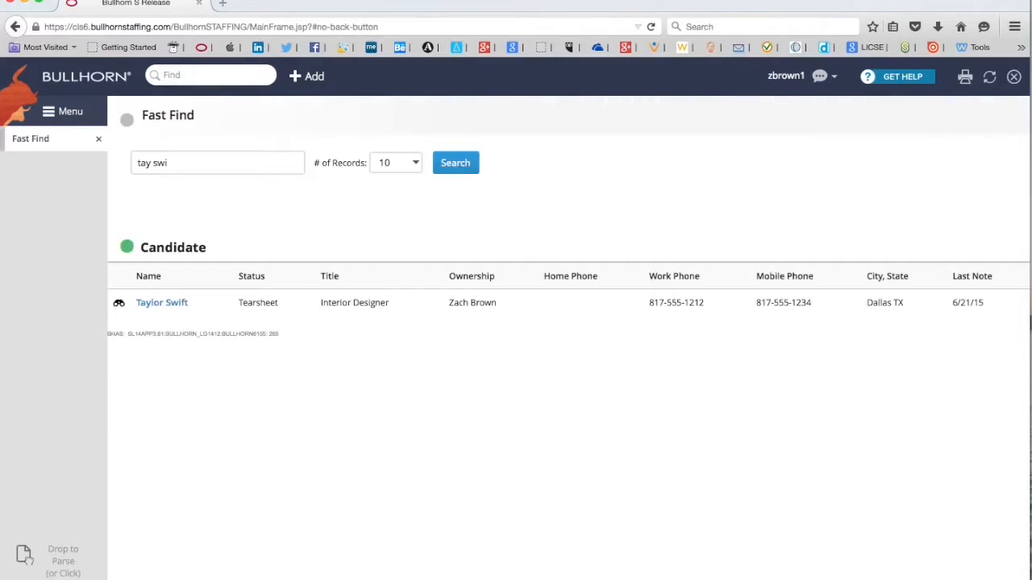
{"action": "left_click", "coordinate": [165, 303]}
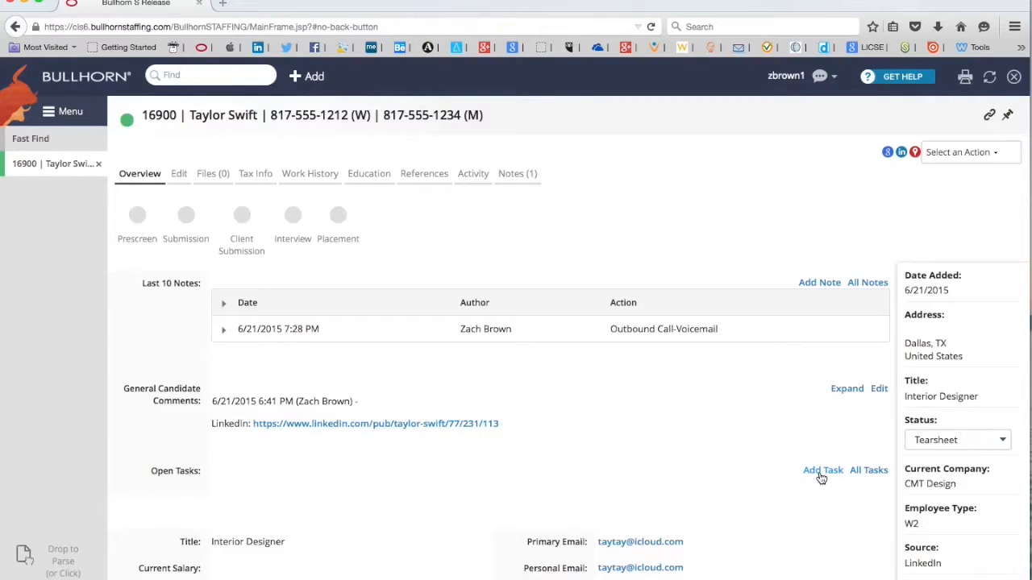
- Add a new task to the candidate record with the subject "Follow Email: Taylor Swift - PA Job"
{"action": "left_click", "coordinate": [998, 156]}
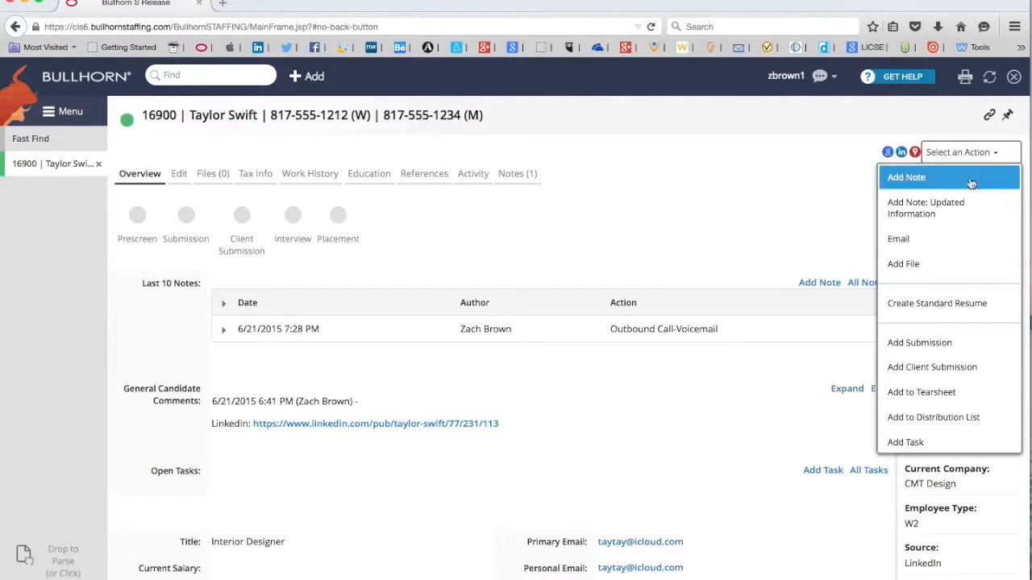
{"action": "left_click", "coordinate": [905, 443]}
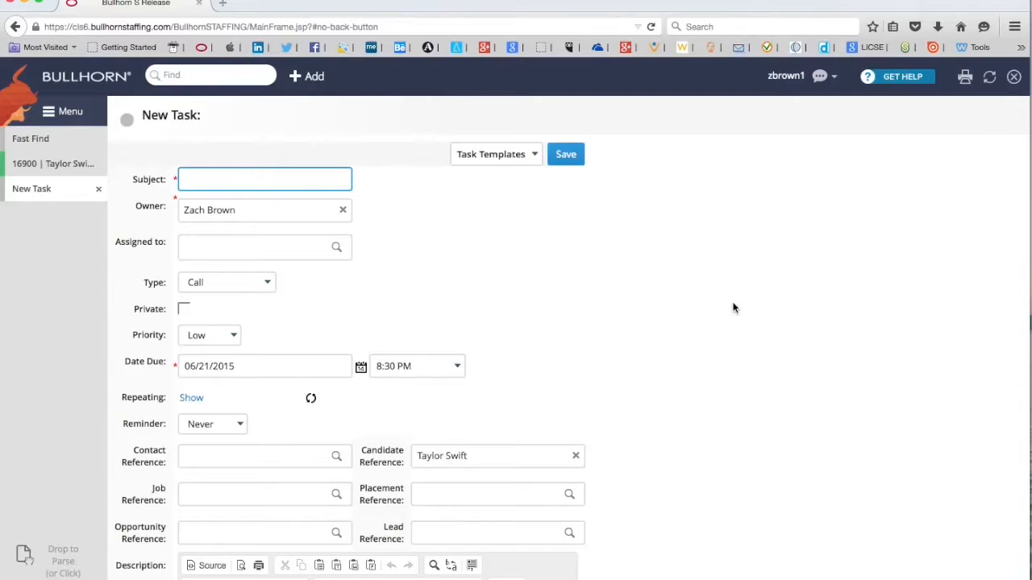
{"action": "type", "text": "Follow"}
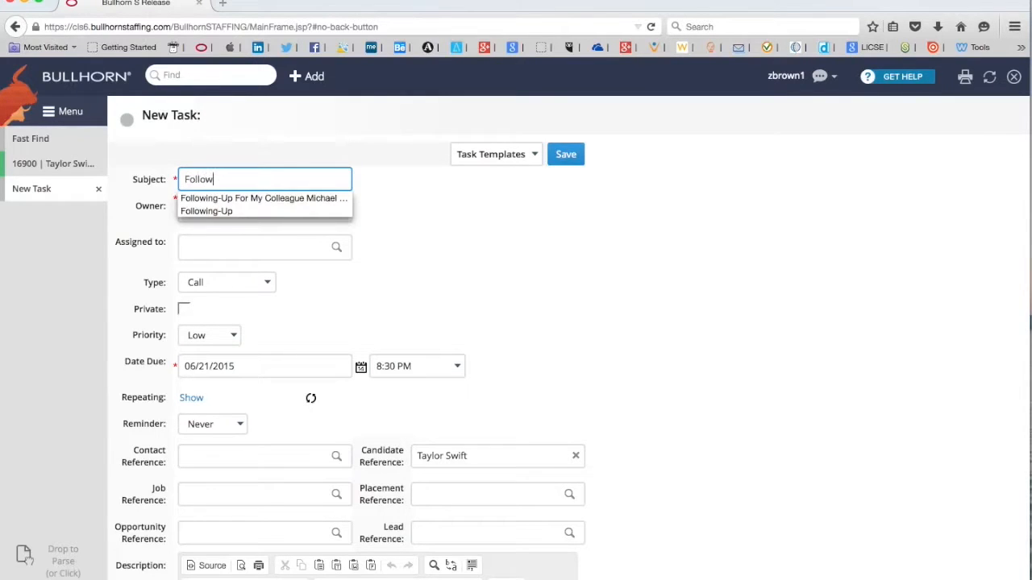
{"action": "type", "text": " Ema"}
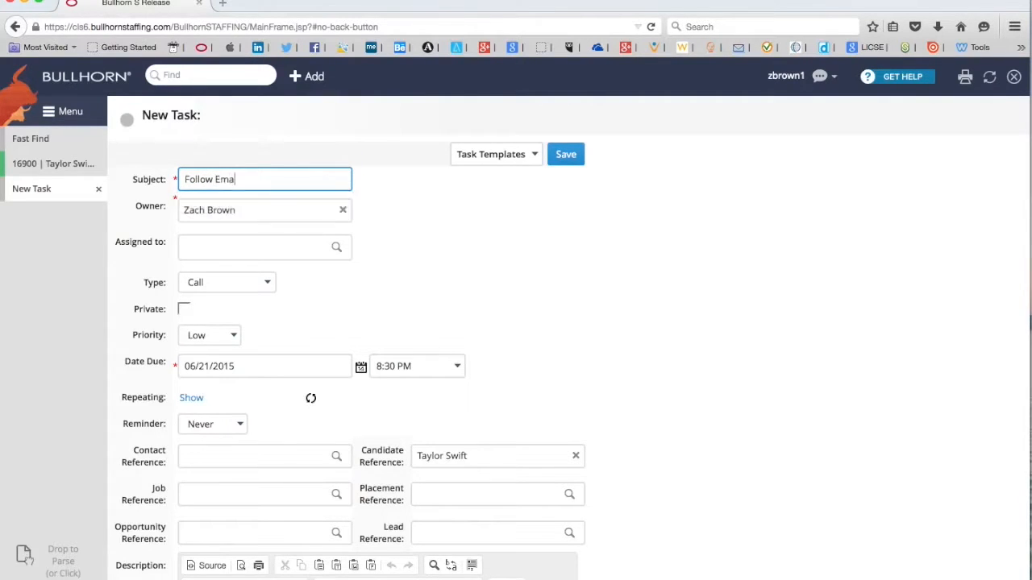
{"action": "type", "text": "il: Taylor Swift - PA Job"}
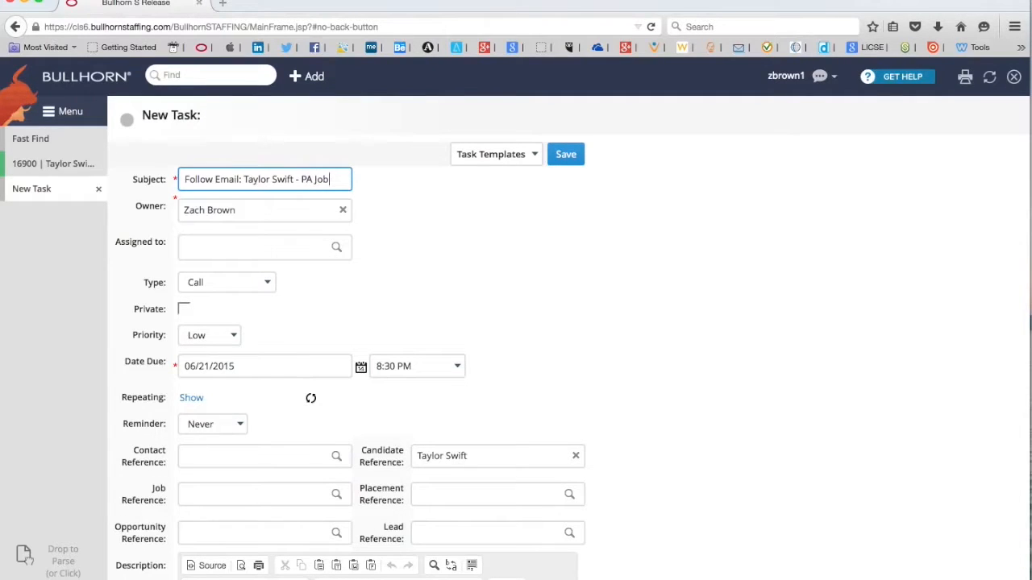
- Assign the new task to the same person who is listed as its owner
{"action": "left_click", "coordinate": [297, 247]}
{"action": "type", "text": "zach"}
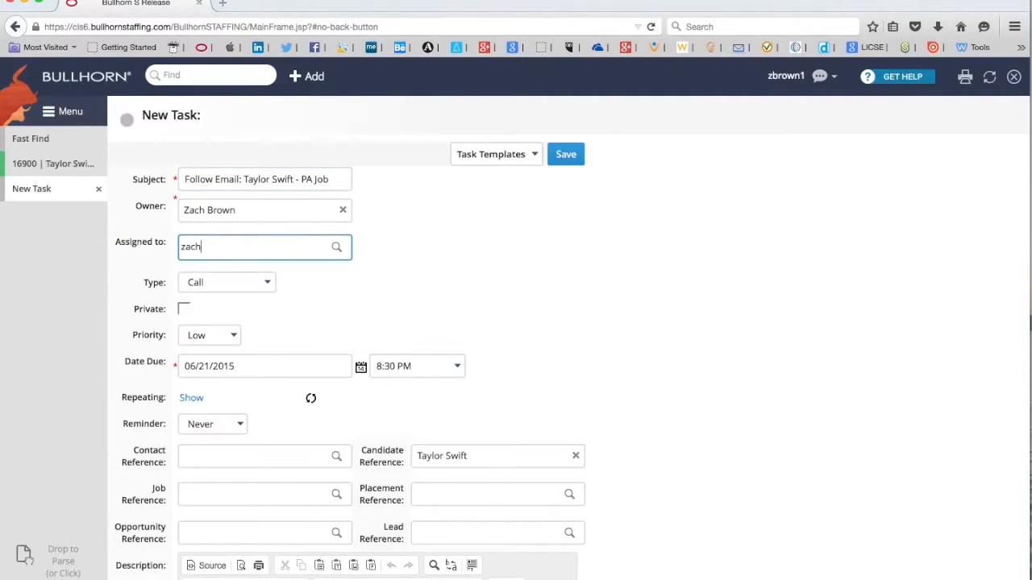
{"action": "left_click", "coordinate": [278, 274]}
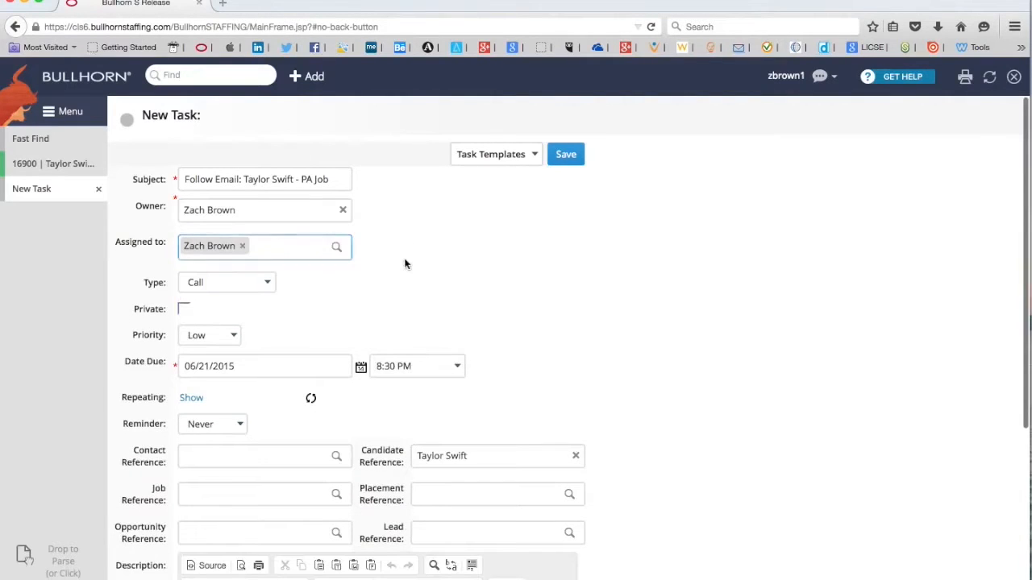
- Set the task type to Send Email and its priority to Normal
{"action": "left_click", "coordinate": [268, 283]}
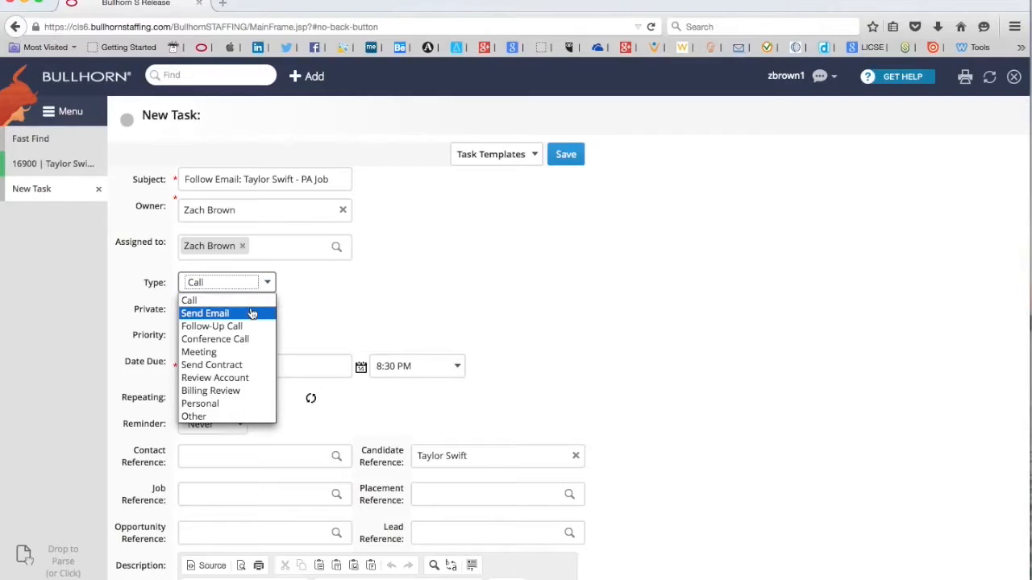
{"action": "left_click", "coordinate": [255, 312]}
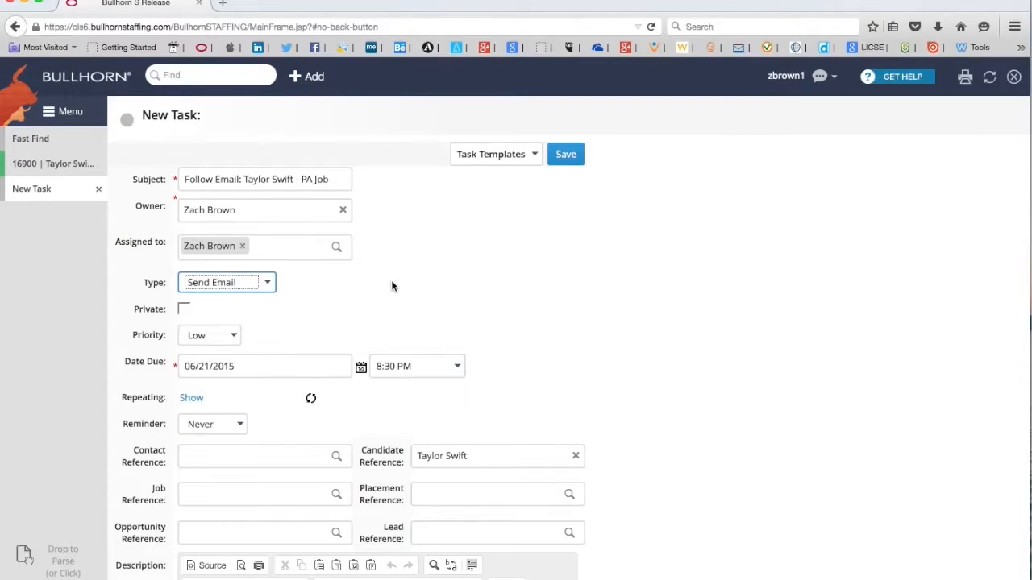
{"action": "left_click", "coordinate": [233, 335]}
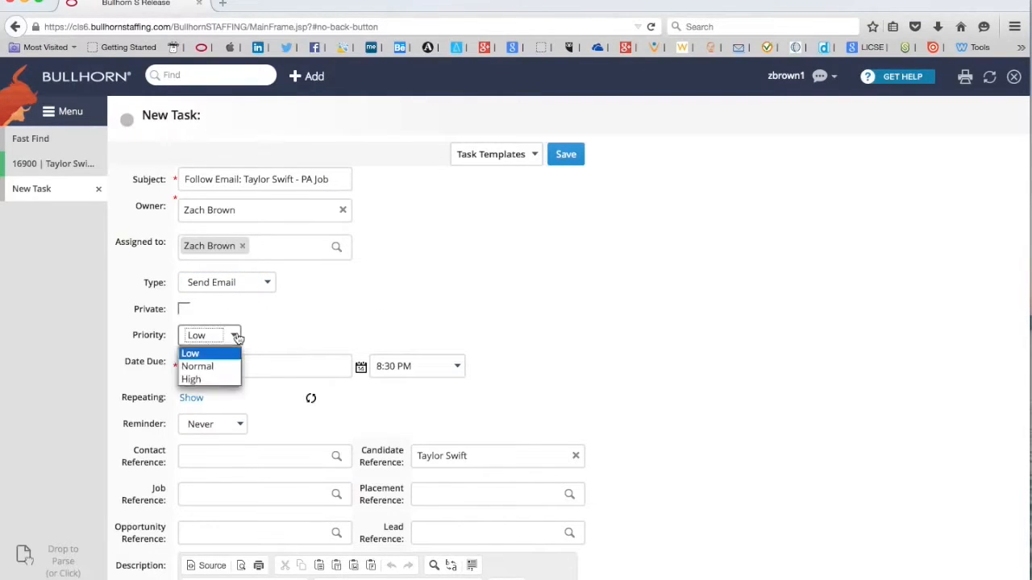
{"action": "left_click", "coordinate": [229, 366]}
- Set the task's due date to 06/22/2015 and its due time to 9:00 AM
{"action": "left_click", "coordinate": [283, 374]}
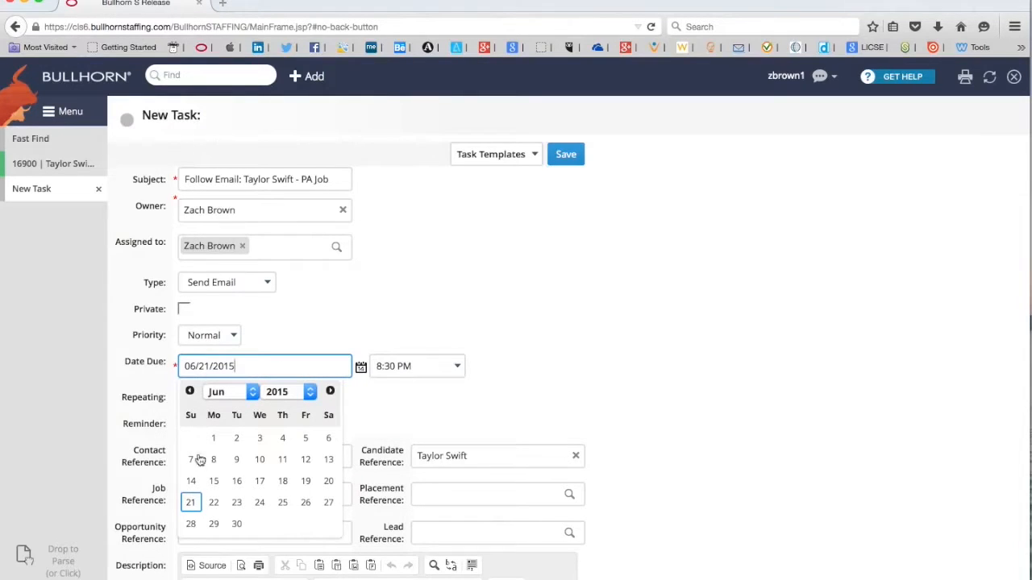
{"action": "left_click", "coordinate": [215, 503]}
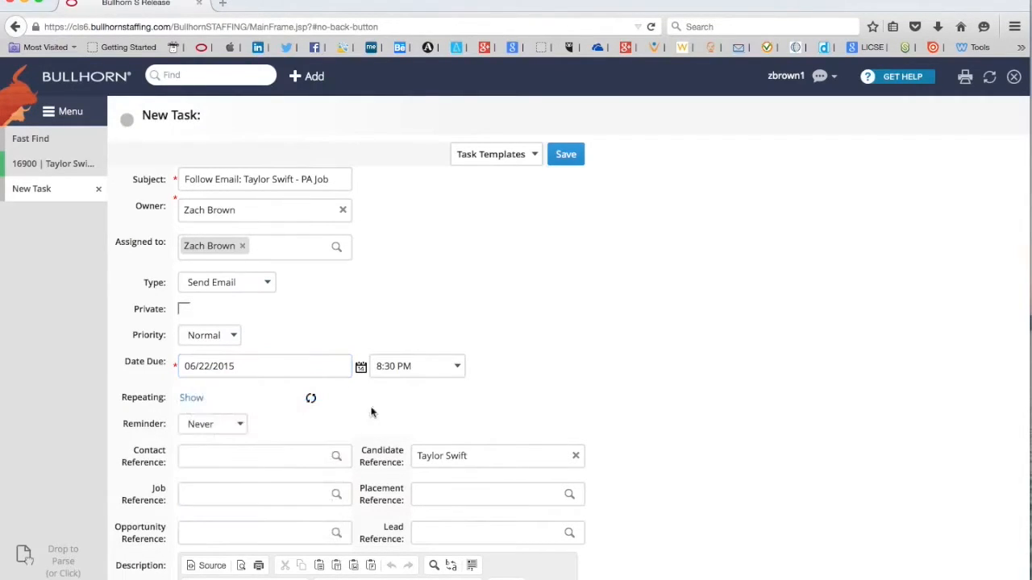
{"action": "left_click", "coordinate": [442, 369]}
{"action": "scroll", "coordinate": [444, 403], "scroll_direction": "up", "scroll_amount": 10}
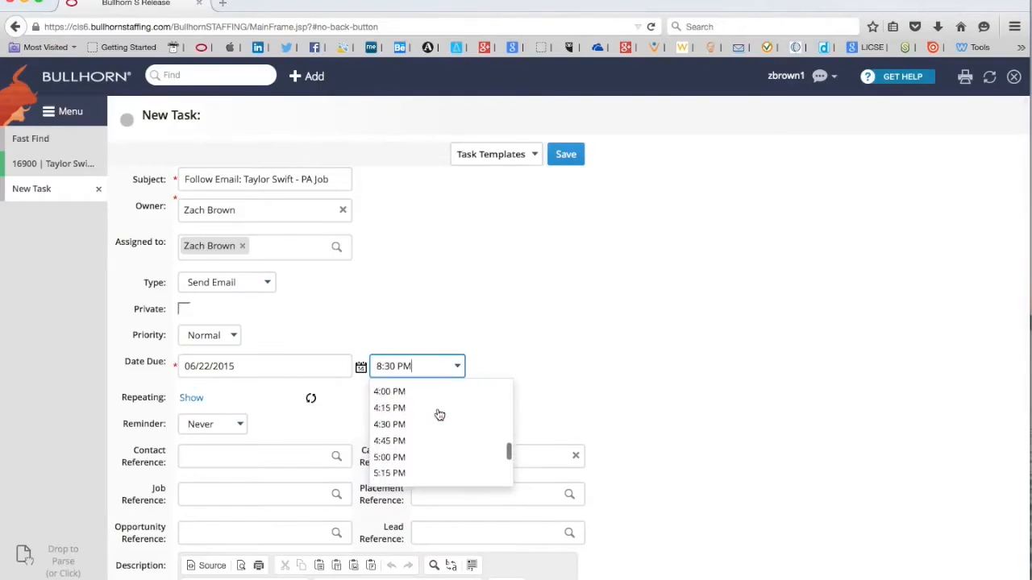
{"action": "scroll", "coordinate": [440, 414], "scroll_direction": "up", "scroll_amount": 5}
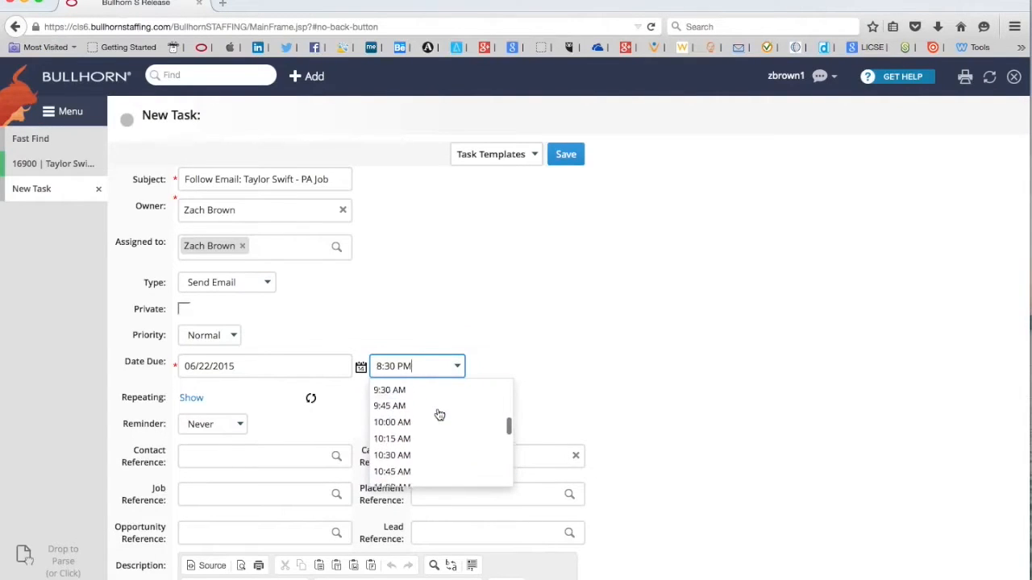
{"action": "scroll", "coordinate": [440, 414], "scroll_direction": "up", "scroll_amount": 1}
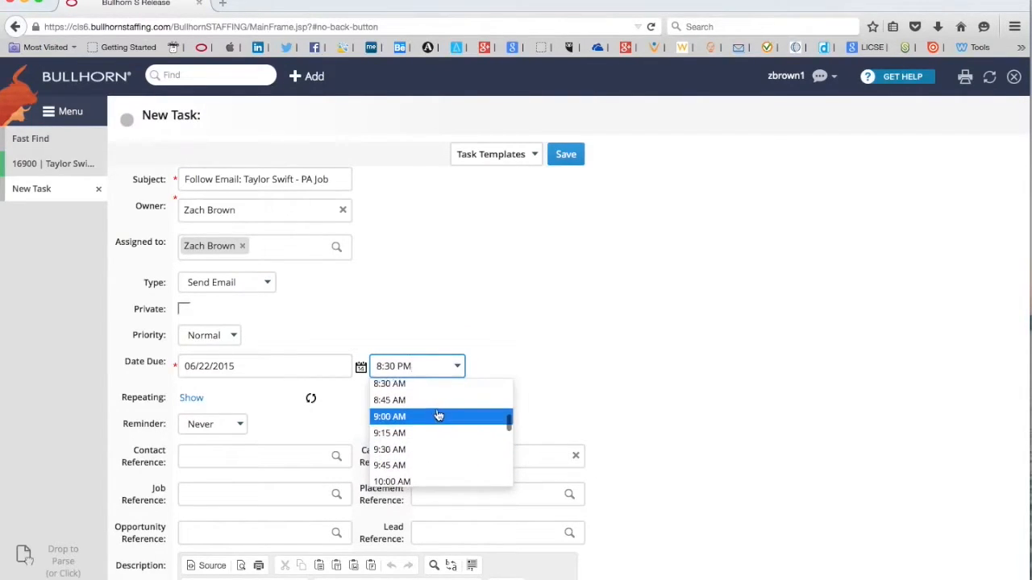
{"action": "left_click", "coordinate": [436, 416]}
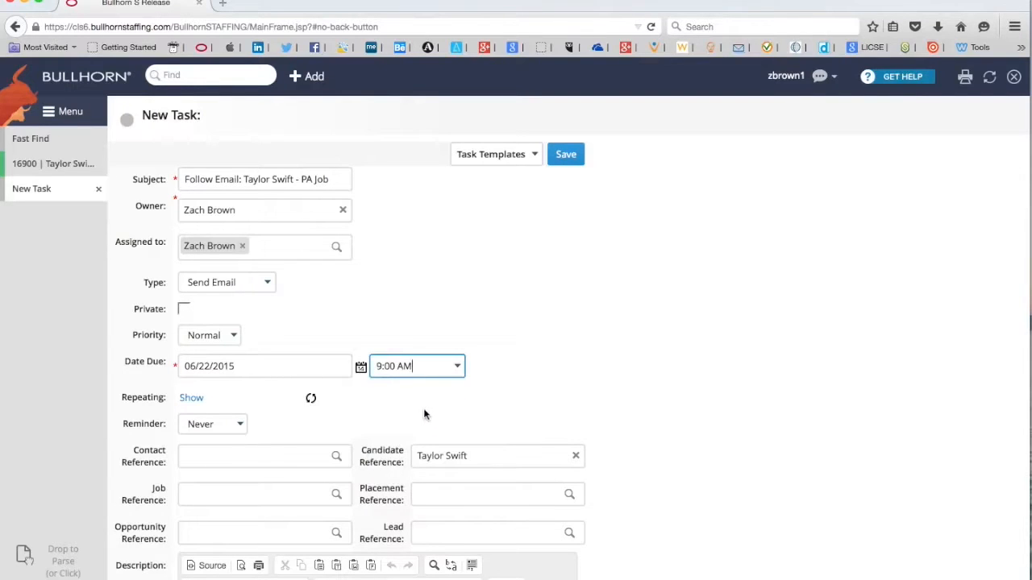
{"action": "left_click", "coordinate": [535, 333]}
- Set the task's reminder to 10 Min
{"action": "scroll", "coordinate": [533, 337], "scroll_direction": "down", "scroll_amount": 1}
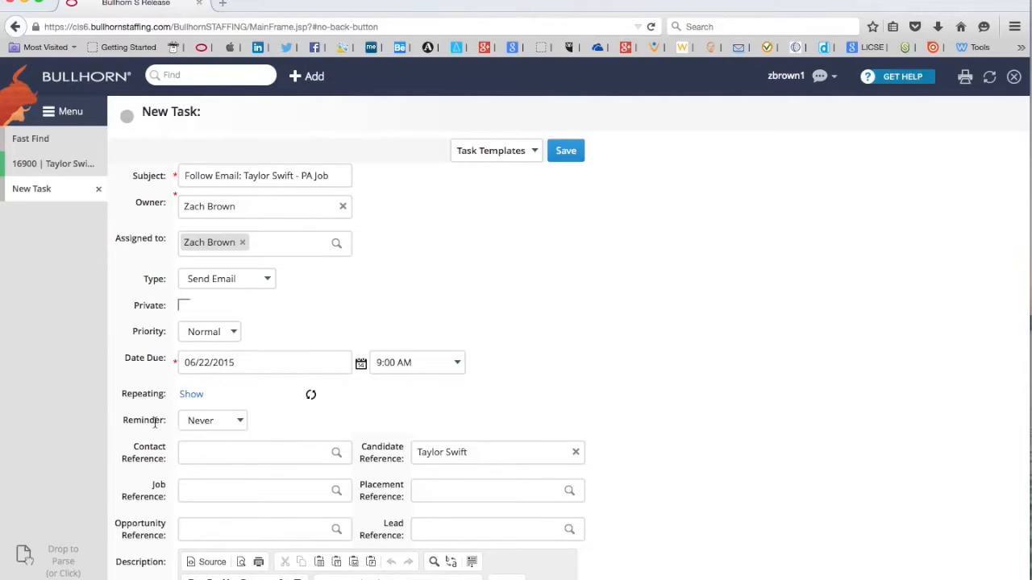
{"action": "left_click", "coordinate": [231, 424]}
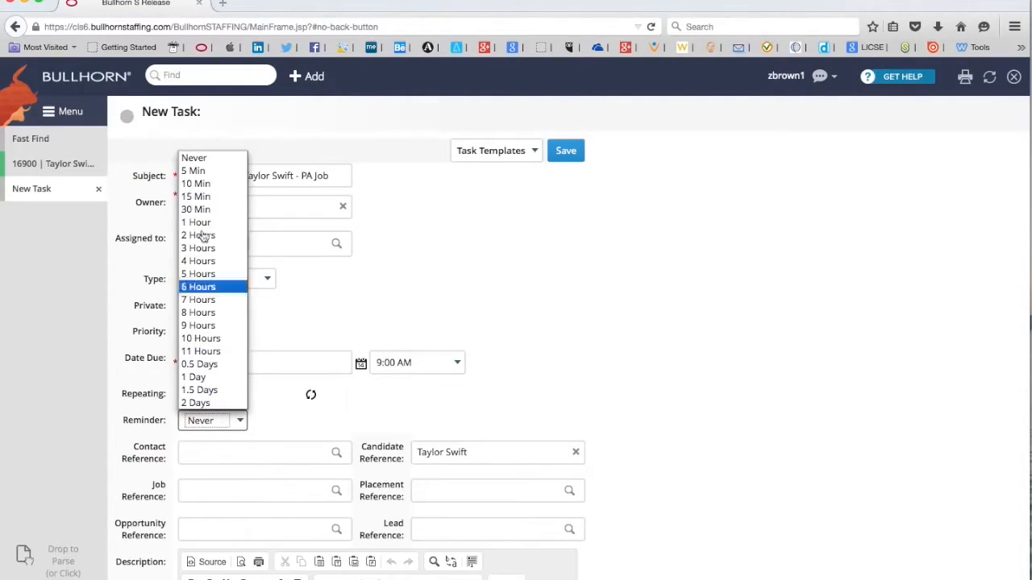
{"action": "left_click", "coordinate": [206, 184]}
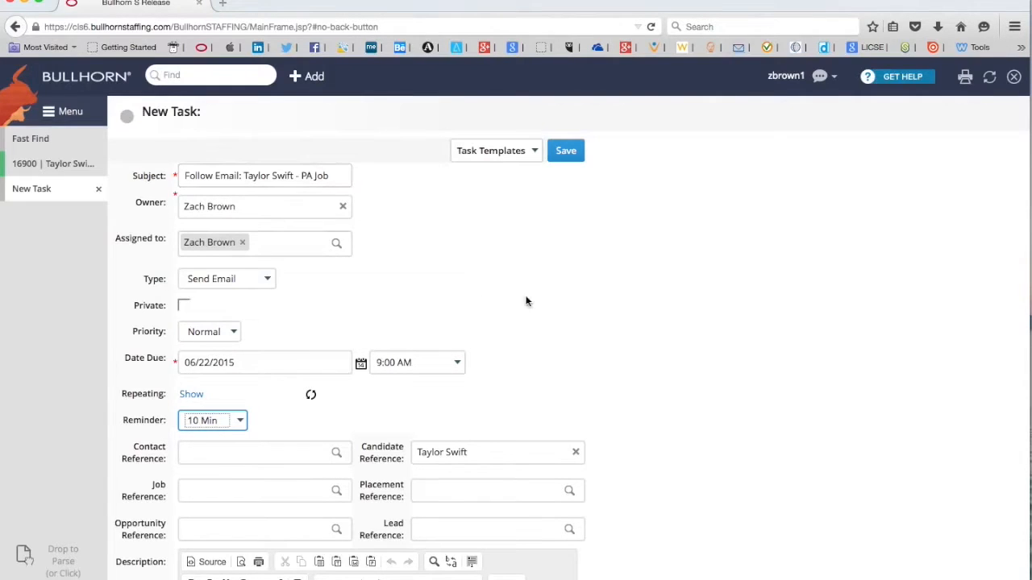
- Link job #476, Project Architect [TRAINING], as the task's job reference
{"action": "scroll", "coordinate": [549, 338], "scroll_direction": "down", "scroll_amount": 1}
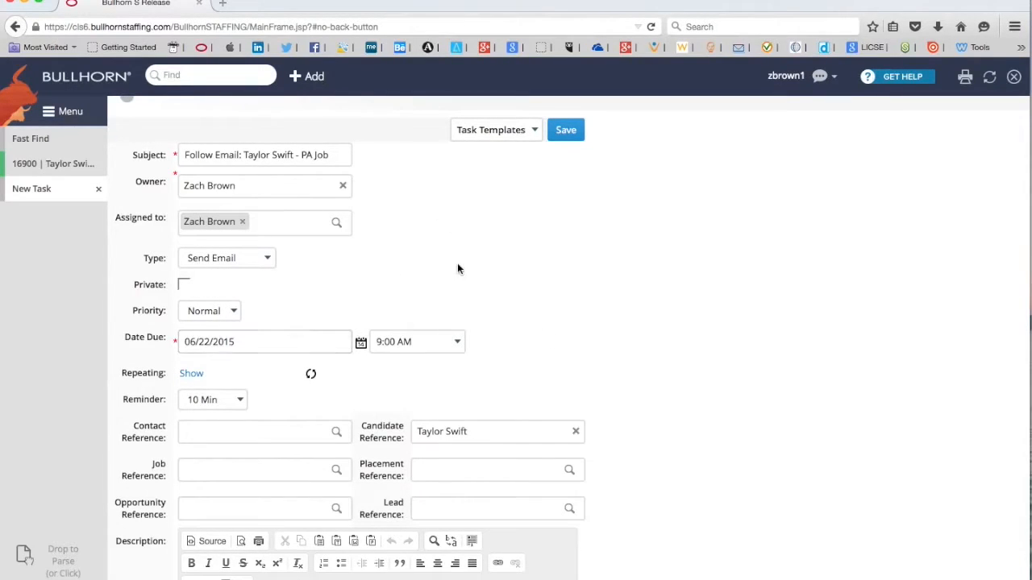
{"action": "scroll", "coordinate": [499, 271], "scroll_direction": "down", "scroll_amount": 3}
{"action": "scroll", "coordinate": [510, 274], "scroll_direction": "down", "scroll_amount": 1}
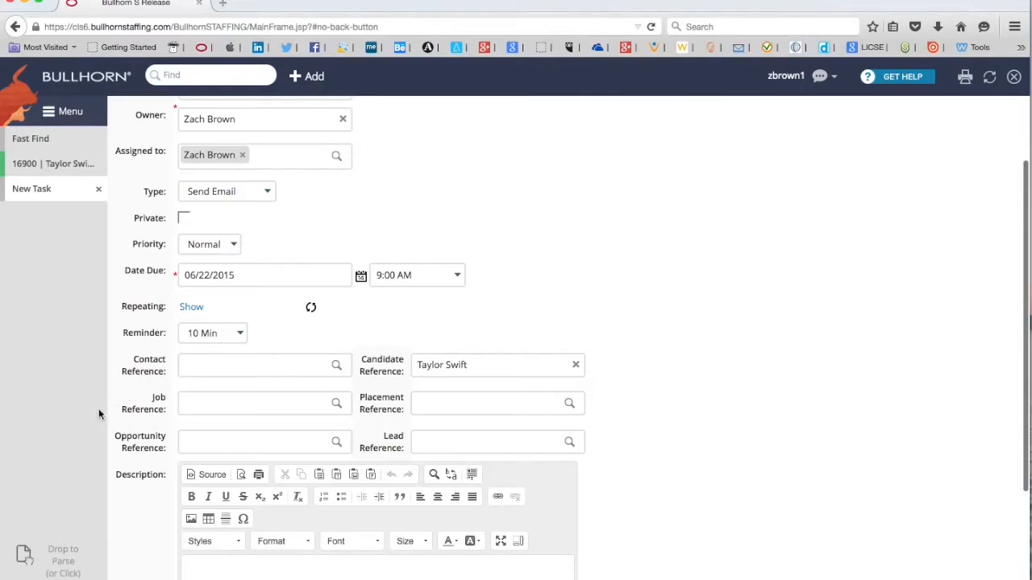
{"action": "left_click", "coordinate": [220, 403]}
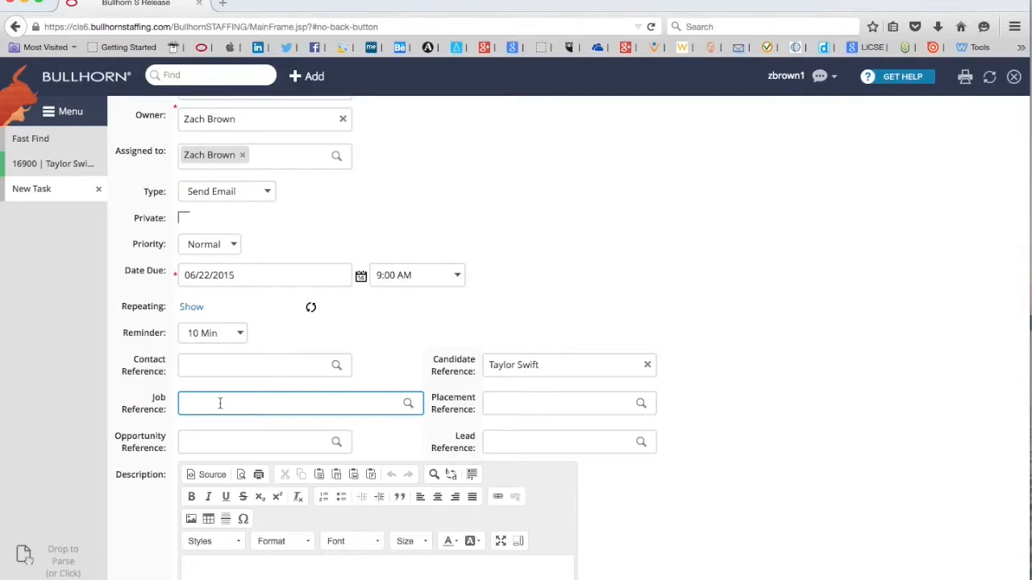
{"action": "type", "text": "476"}
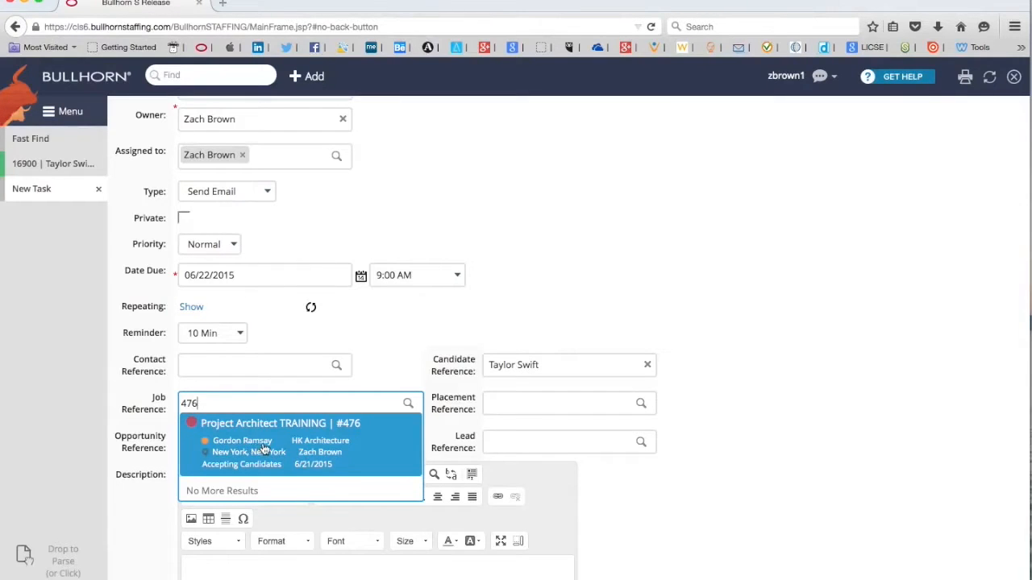
{"action": "left_click", "coordinate": [374, 442]}
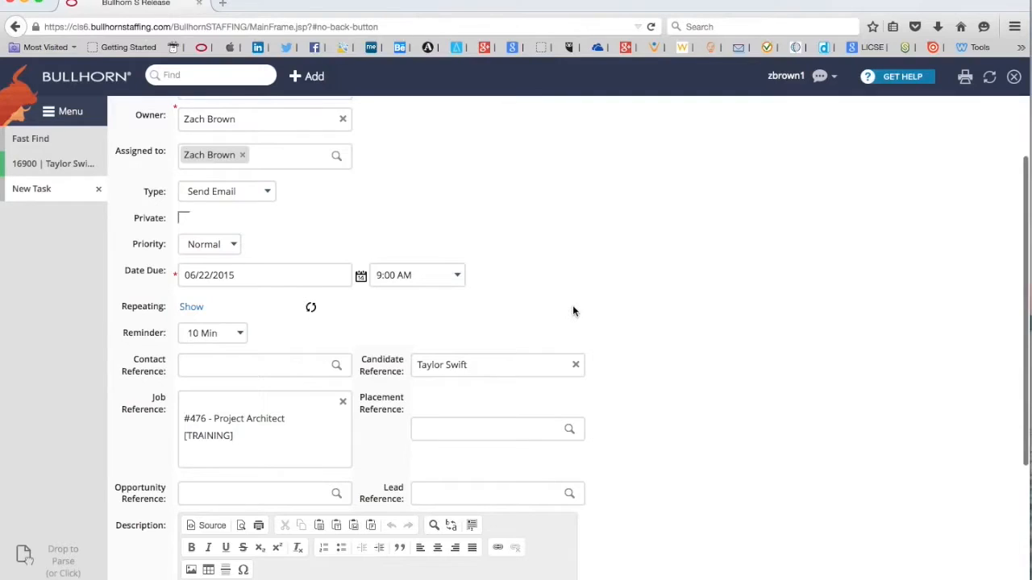
- Enter the task description "Follow up email to Taylor regarding the PA job at HK Architects. Let her a vm earlier in the week."
{"action": "scroll", "coordinate": [635, 319], "scroll_direction": "down", "scroll_amount": 1}
{"action": "scroll", "coordinate": [636, 319], "scroll_direction": "down", "scroll_amount": 5}
{"action": "left_click", "coordinate": [266, 526]}
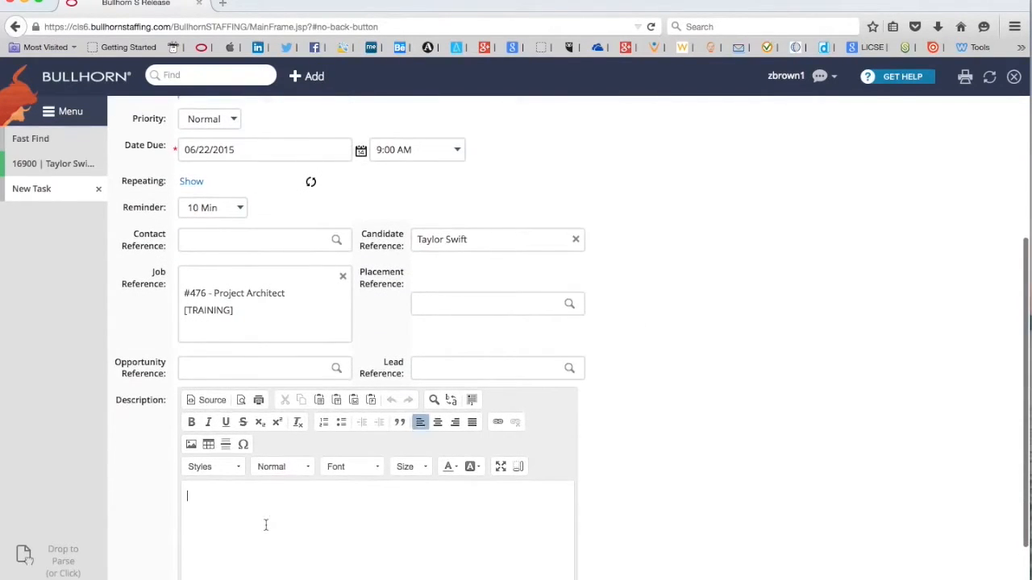
{"action": "type", "text": "Follow u"}
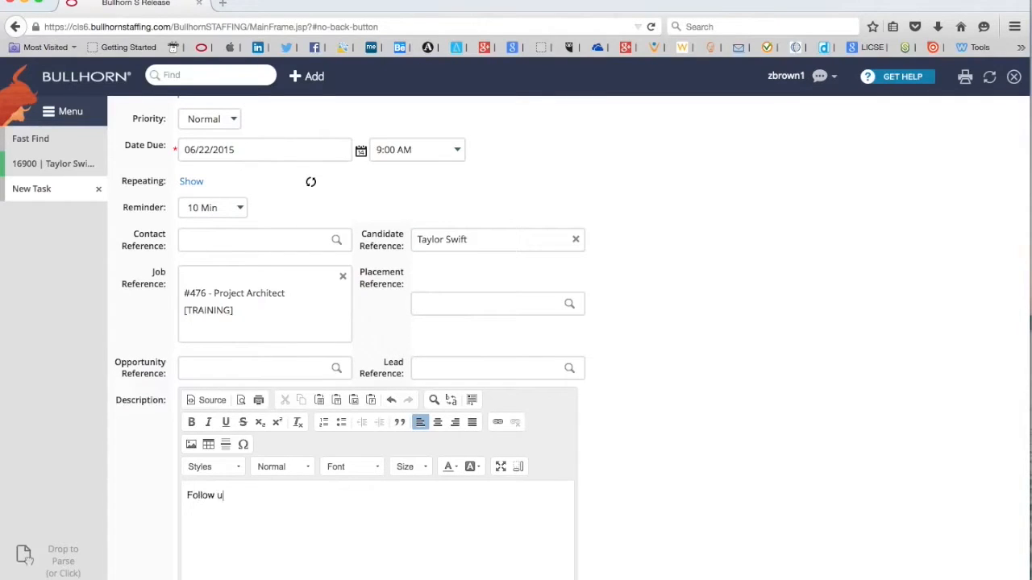
{"action": "type", "text": "p email to Taylor regar"}
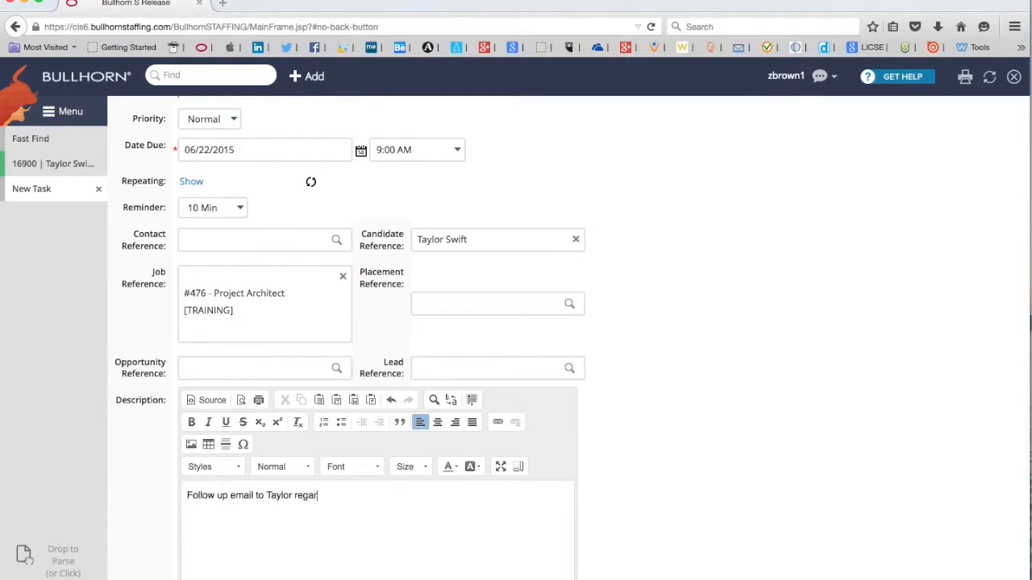
{"action": "type", "text": "ding the PA job at HK Architec"}
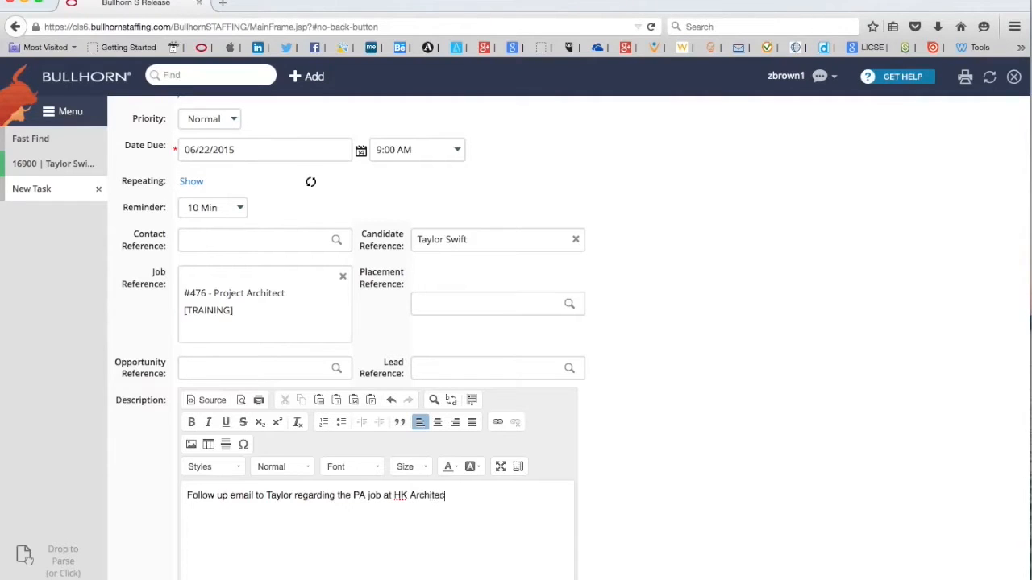
{"action": "type", "text": "ts. Let her a vm ea"}
{"action": "type", "text": "rlier in the week."}
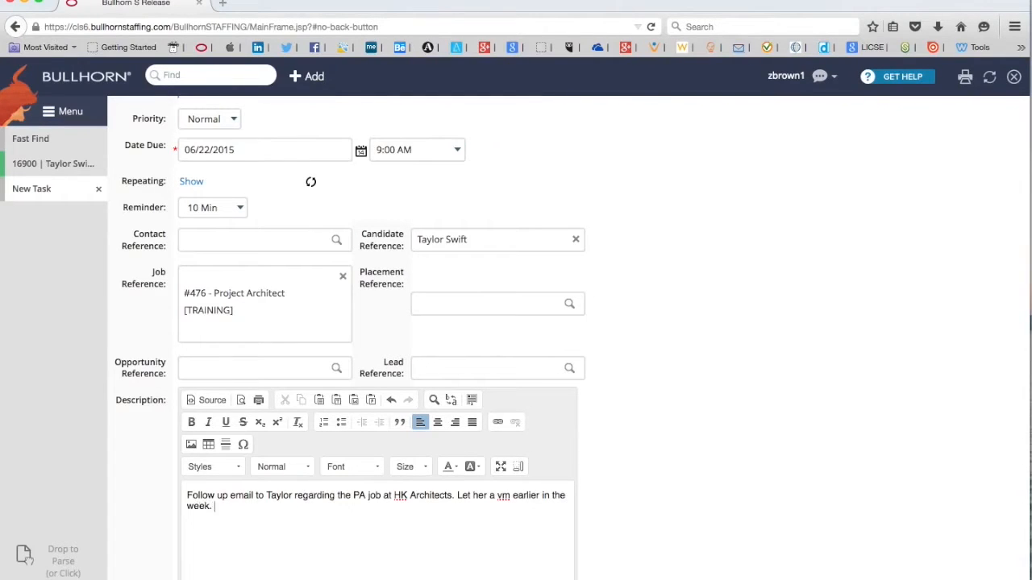
{"action": "scroll", "coordinate": [646, 401], "scroll_direction": "down", "scroll_amount": 3}
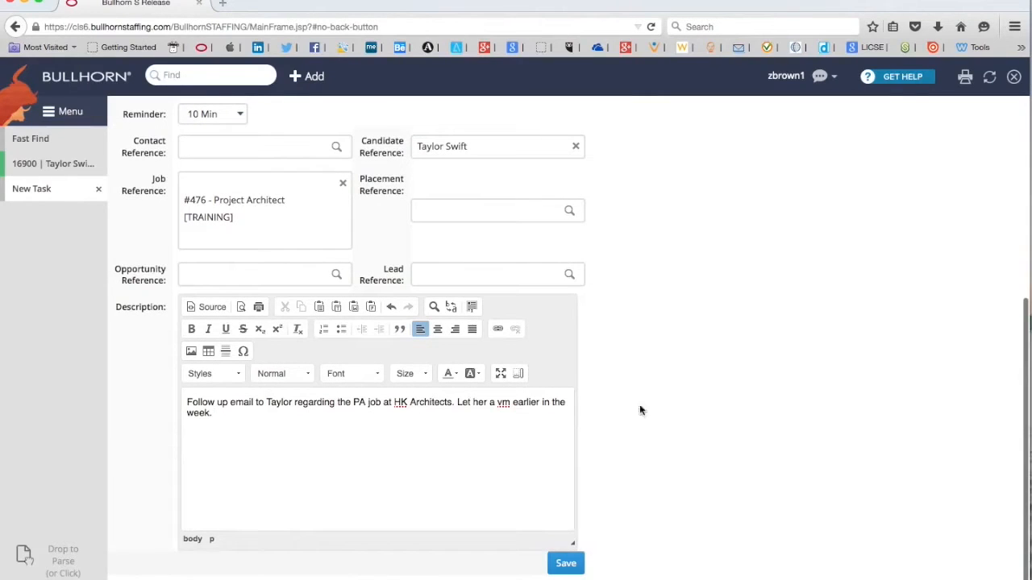
- Save the new task and refresh the candidate's record so its open tasks update
{"action": "left_click", "coordinate": [566, 563]}
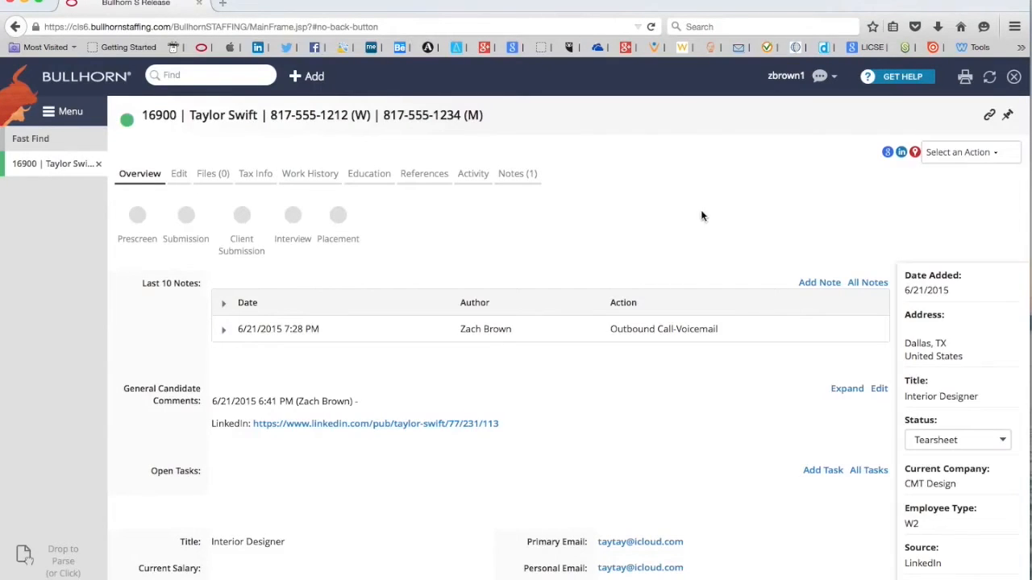
{"action": "left_click", "coordinate": [990, 79]}
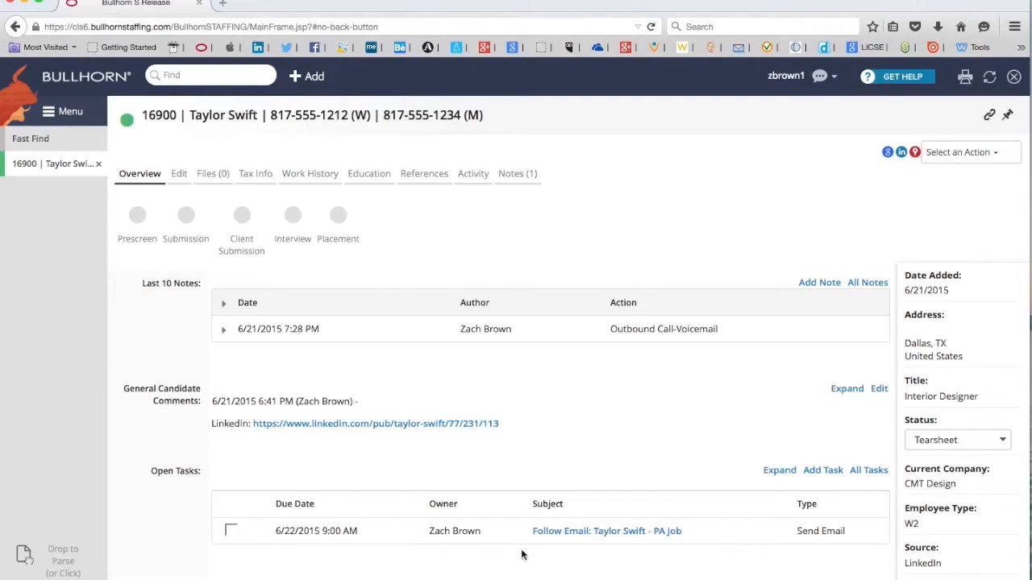
- Open the task list and view the update actions available for the follow-up email task, leaving it deselected
{"action": "left_click", "coordinate": [65, 111]}
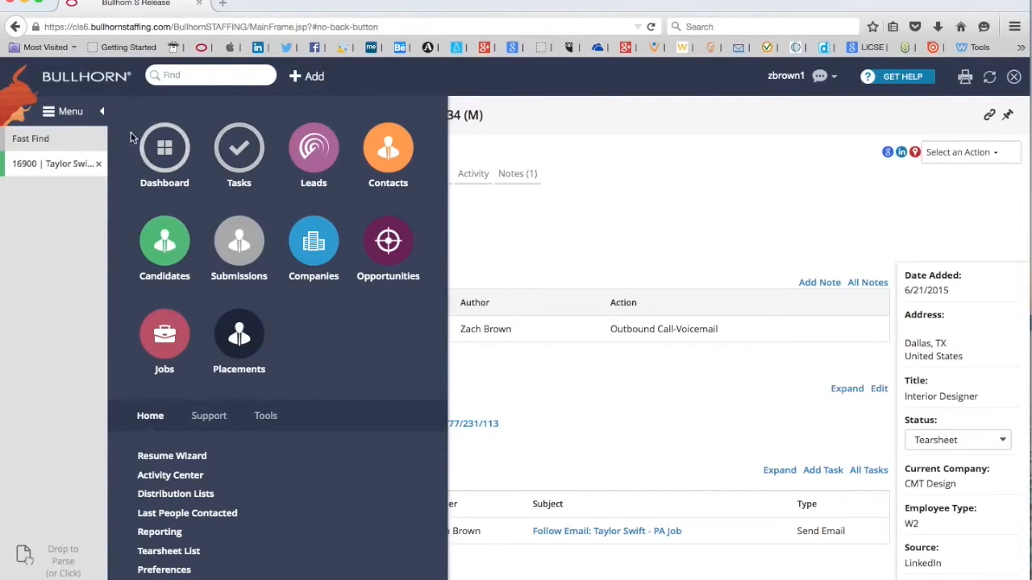
{"action": "left_click", "coordinate": [240, 160]}
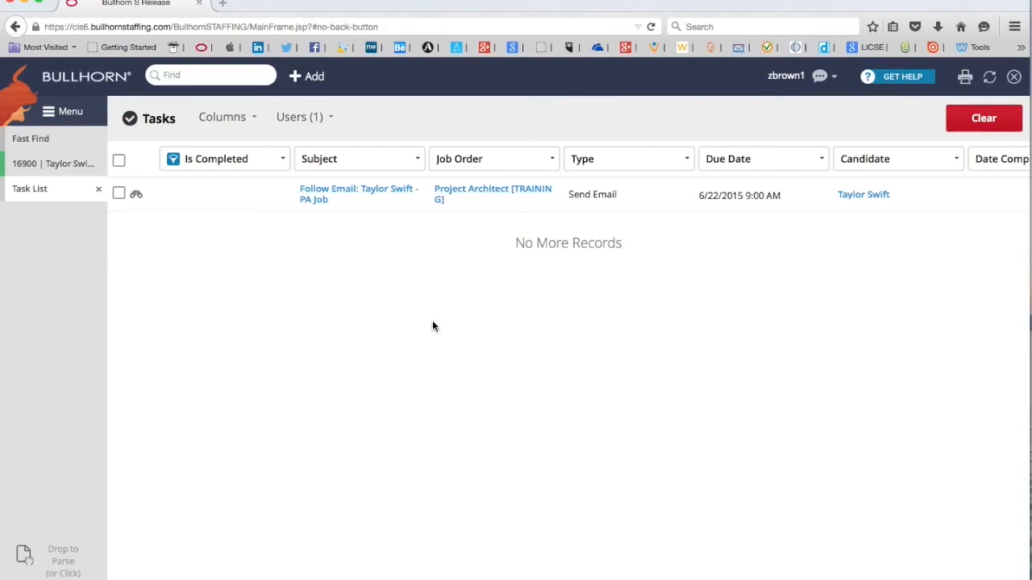
{"action": "left_click", "coordinate": [119, 194]}
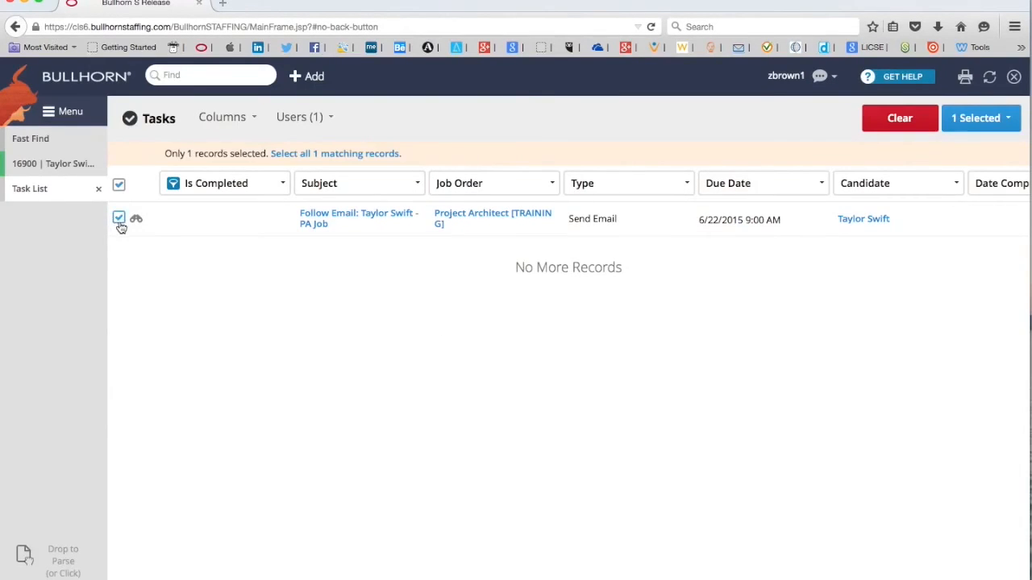
{"action": "left_click", "coordinate": [1008, 119]}
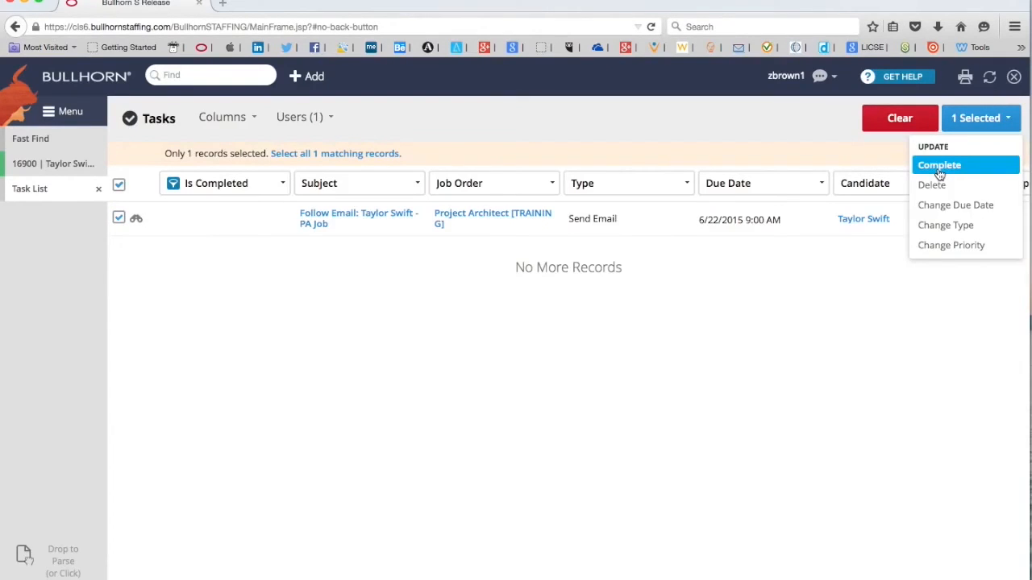
{"action": "left_click", "coordinate": [119, 217]}
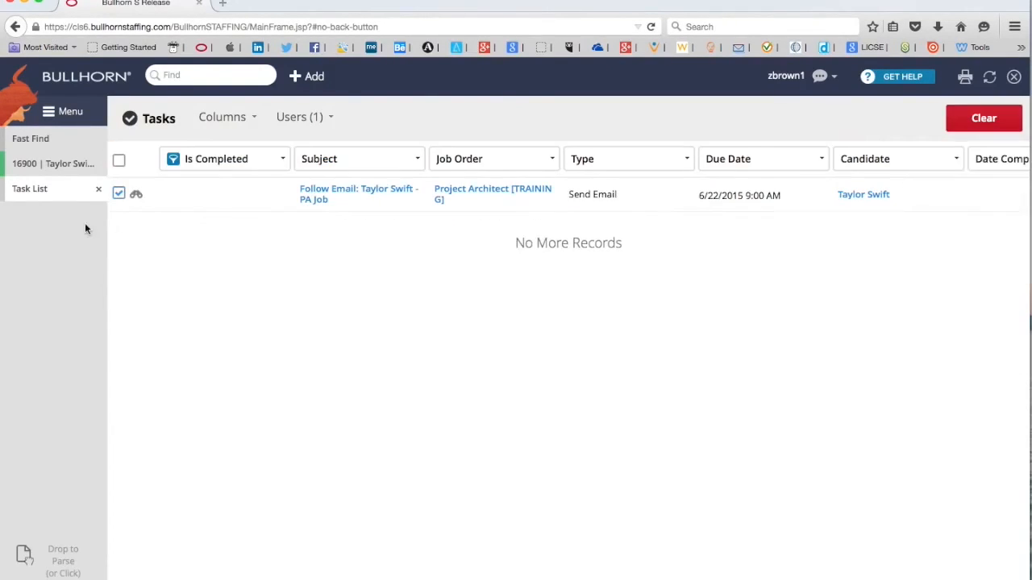
- Return to the candidate's record and mark the follow-up email task as completed under Open Tasks
{"action": "left_click", "coordinate": [47, 167]}
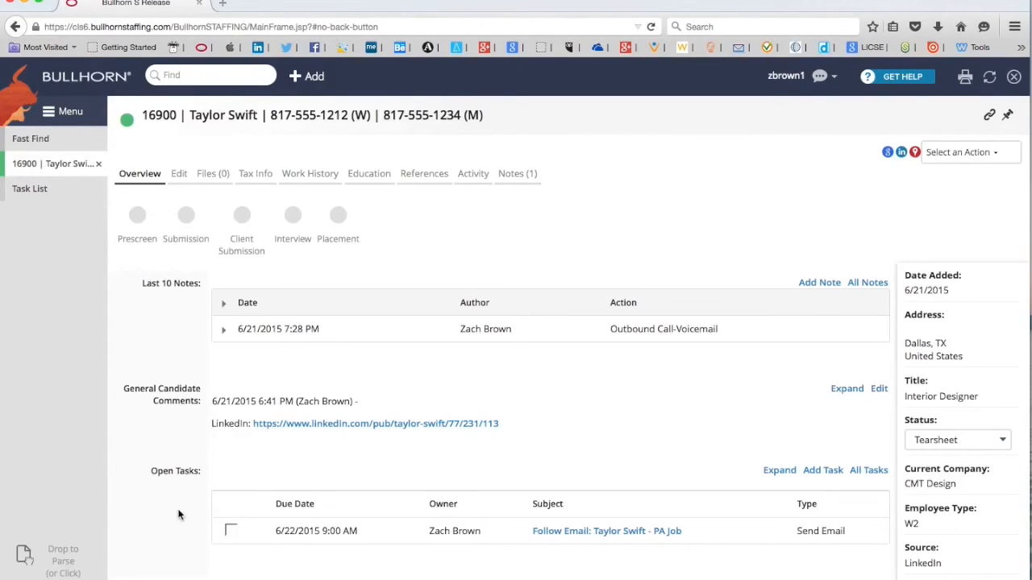
{"action": "scroll", "coordinate": [231, 534], "scroll_direction": "down", "scroll_amount": 1}
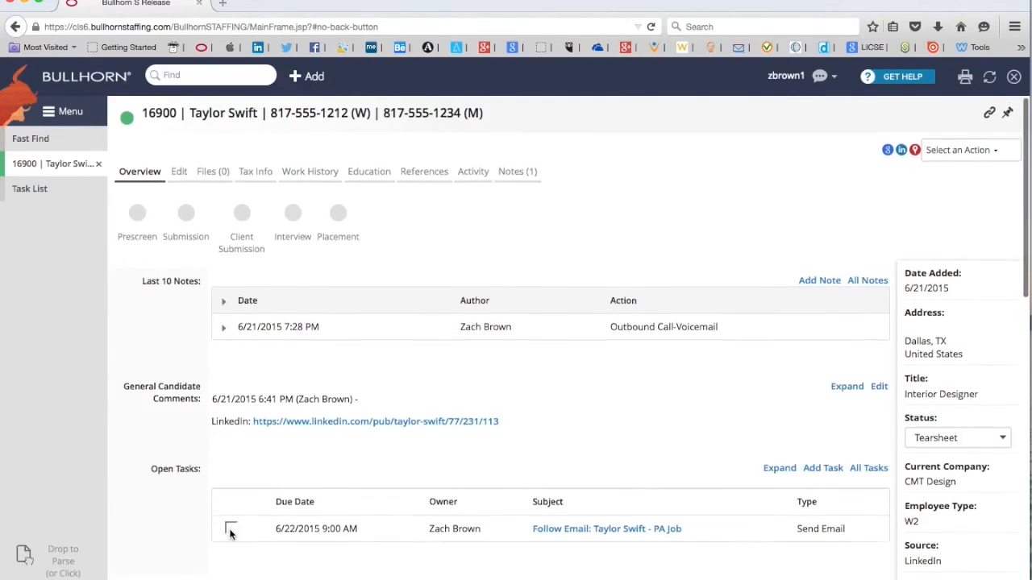
{"action": "left_click", "coordinate": [231, 522]}
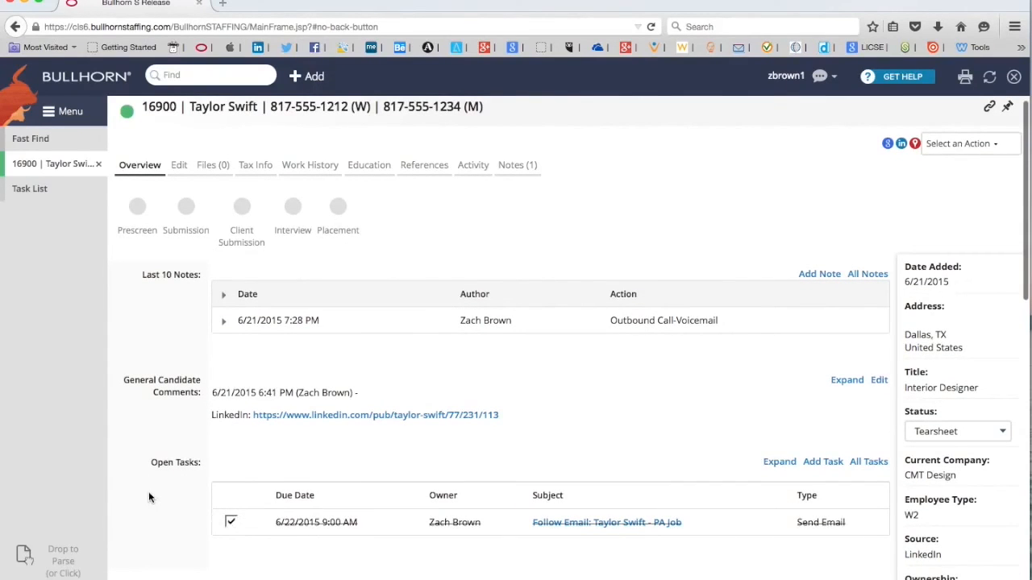